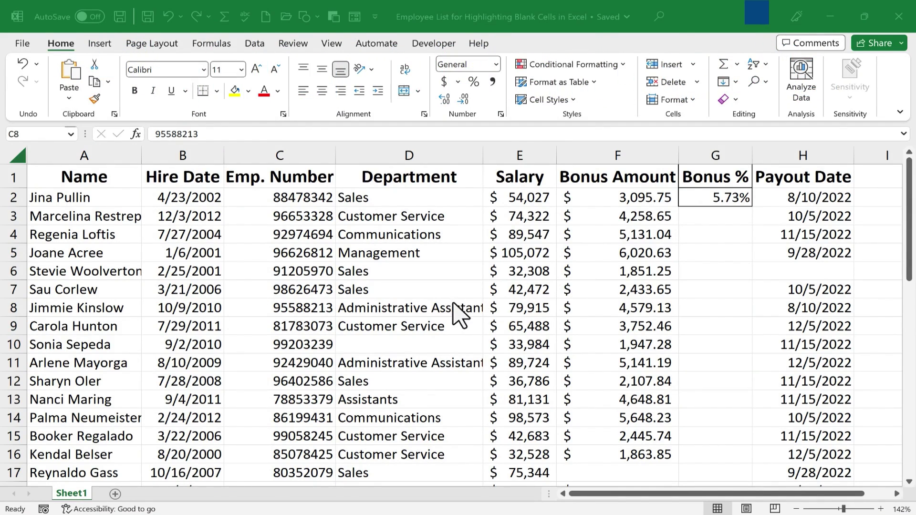
Step: Inspect the table, comparing the empty Salary cell E28 with the filled Bonus Amount cell F31
scroll(261, 312, "down", 8)
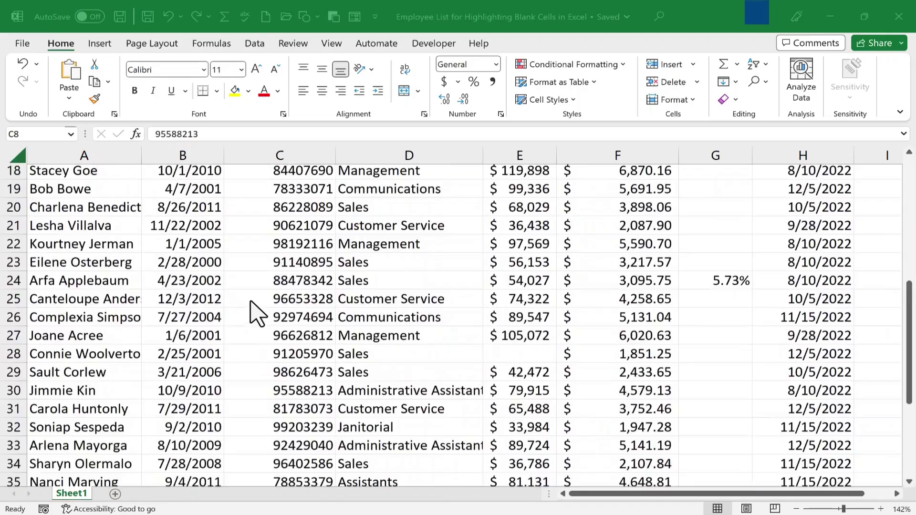
scroll(251, 302, "up", 8)
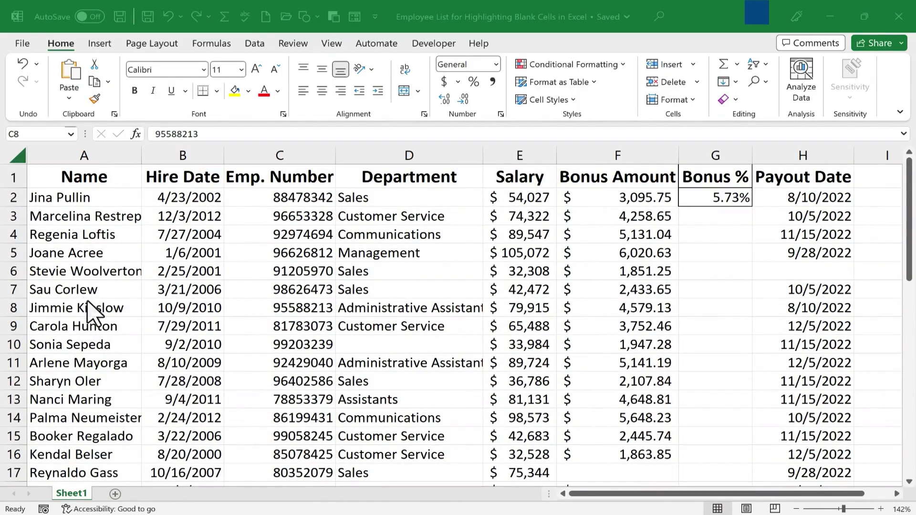
scroll(432, 334, "down", 7)
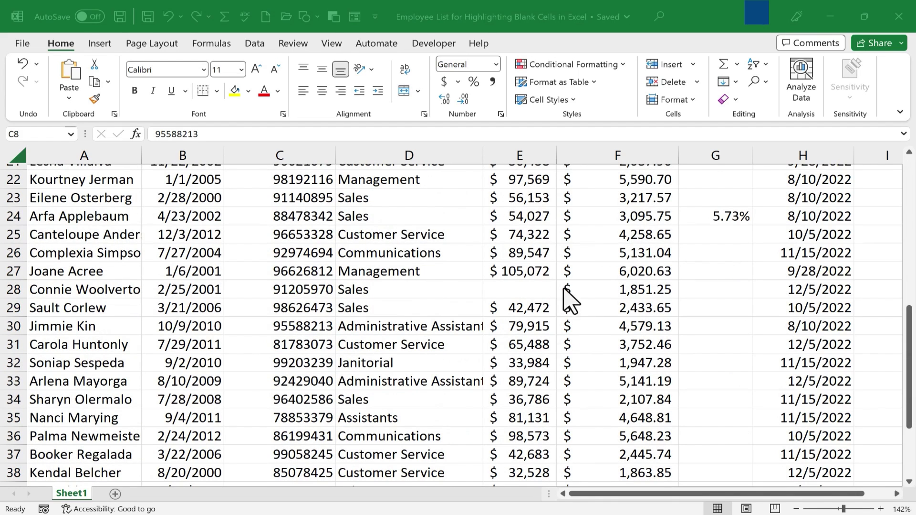
left_click(542, 289)
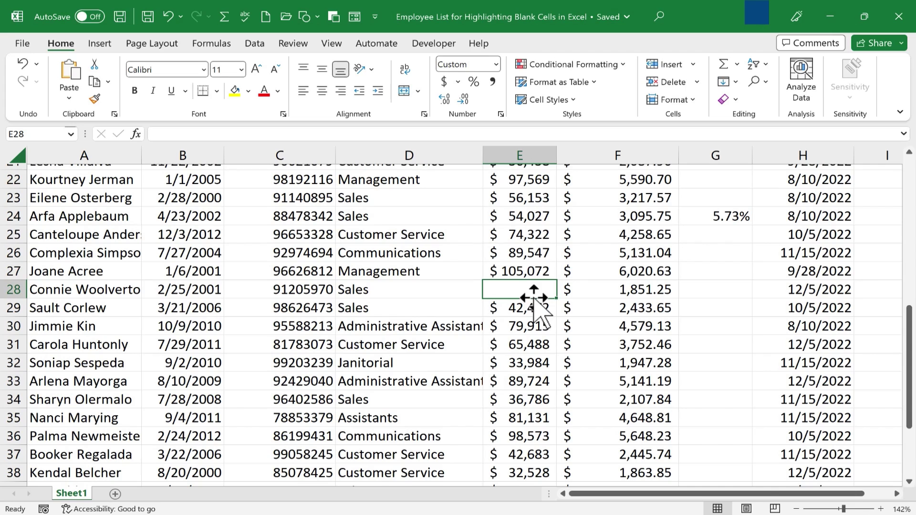
left_click(635, 346)
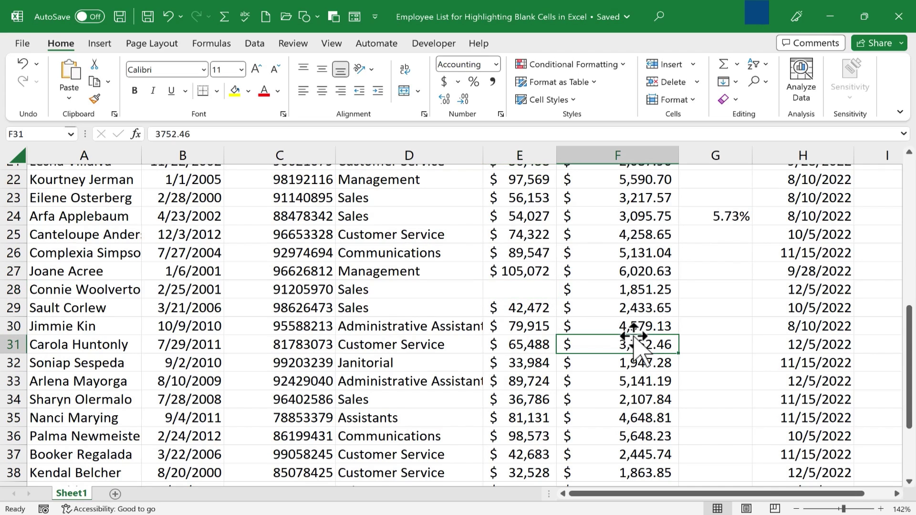
left_click(533, 295)
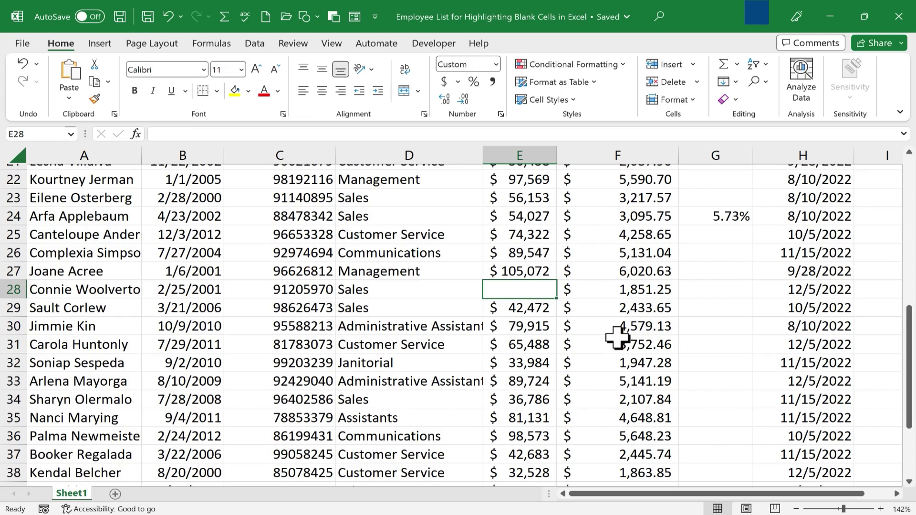
scroll(601, 353, "up", 1)
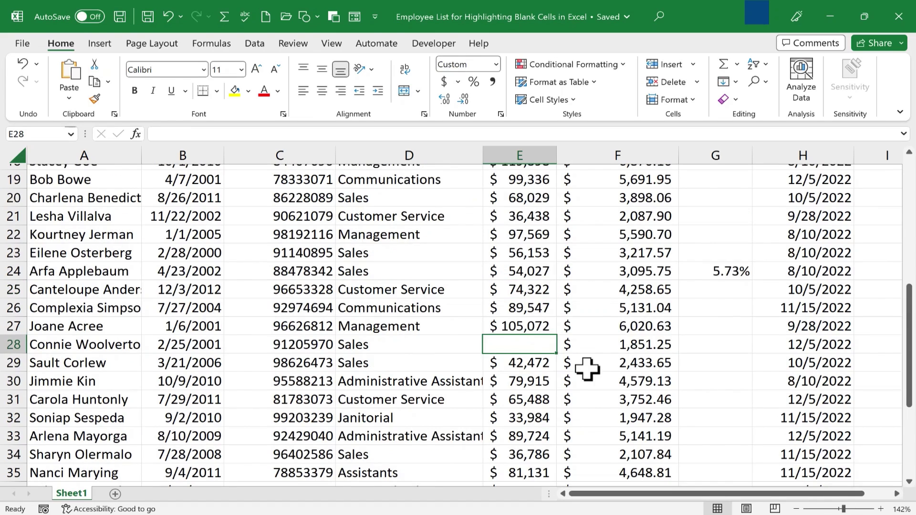
scroll(587, 369, "down", 2)
scroll(587, 372, "up", 8)
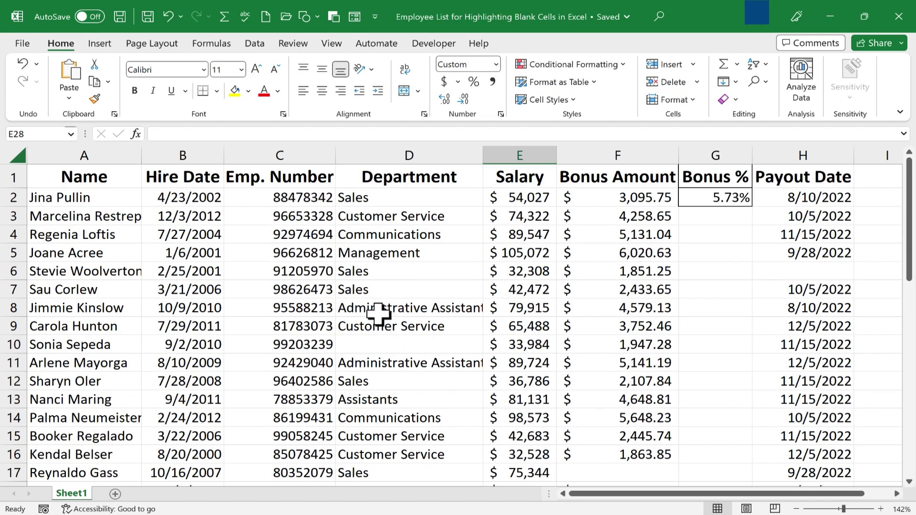
Step: Select the whole employee table and choose Blanks in Find & Select's Go To Special
left_click(399, 327)
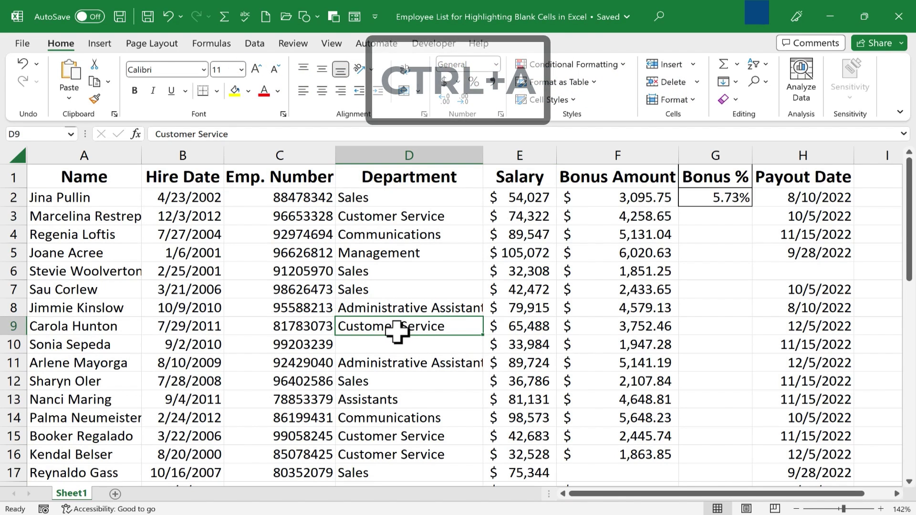
key("ctrl+a")
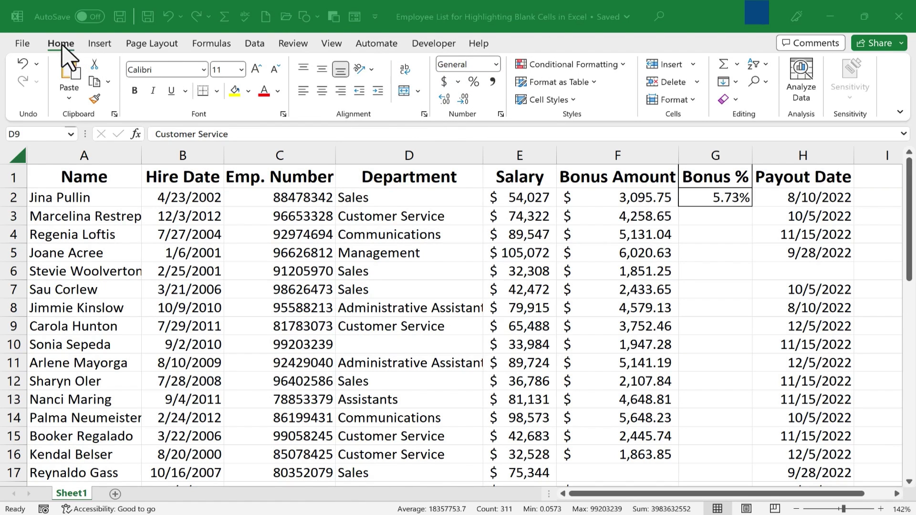
left_click(62, 47)
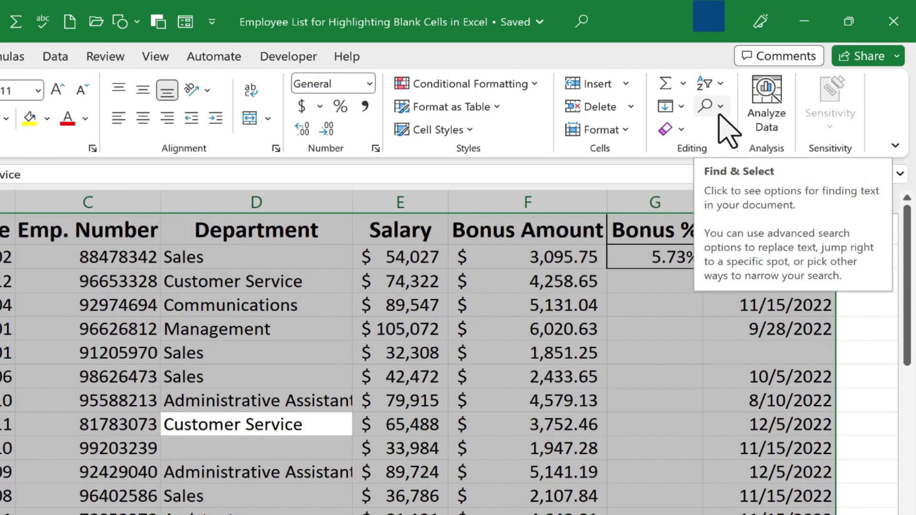
left_click(719, 109)
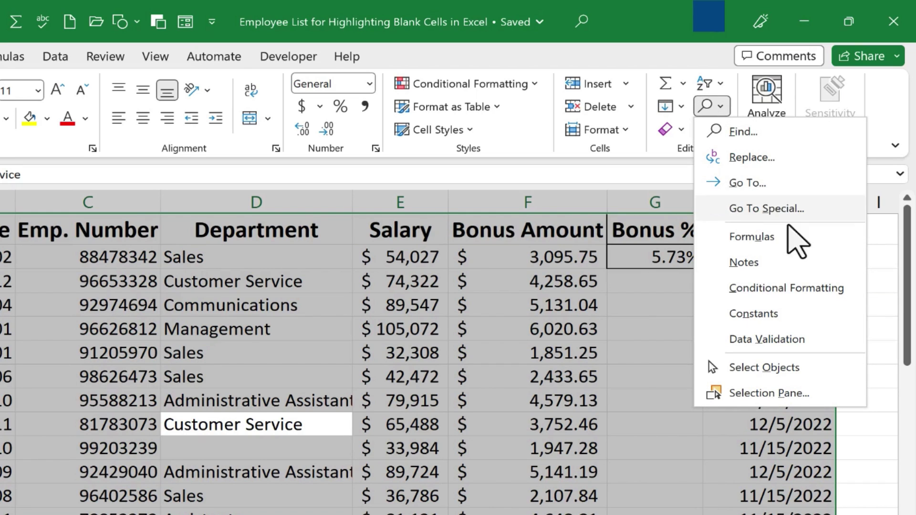
left_click(795, 210)
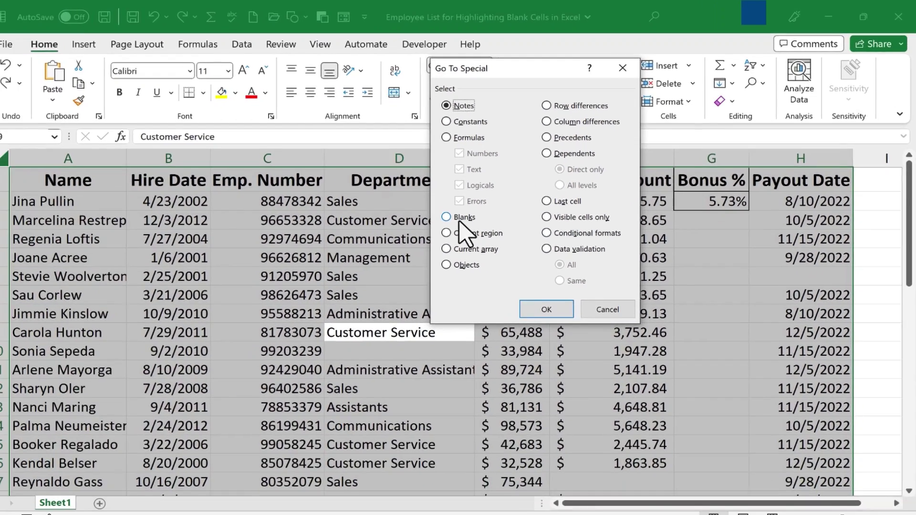
left_click(460, 218)
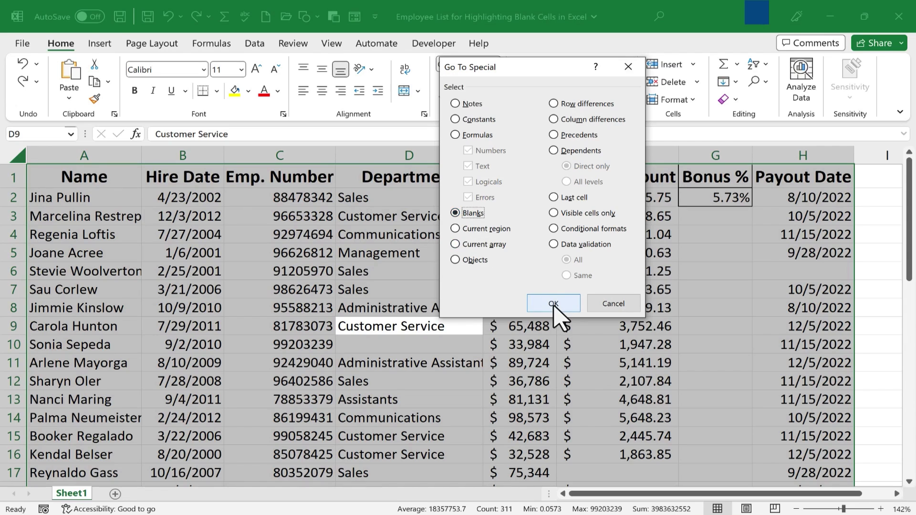
Step: Confirm the Blanks selection, fill those cells Yellow, then deselect and scroll to check
left_click(553, 304)
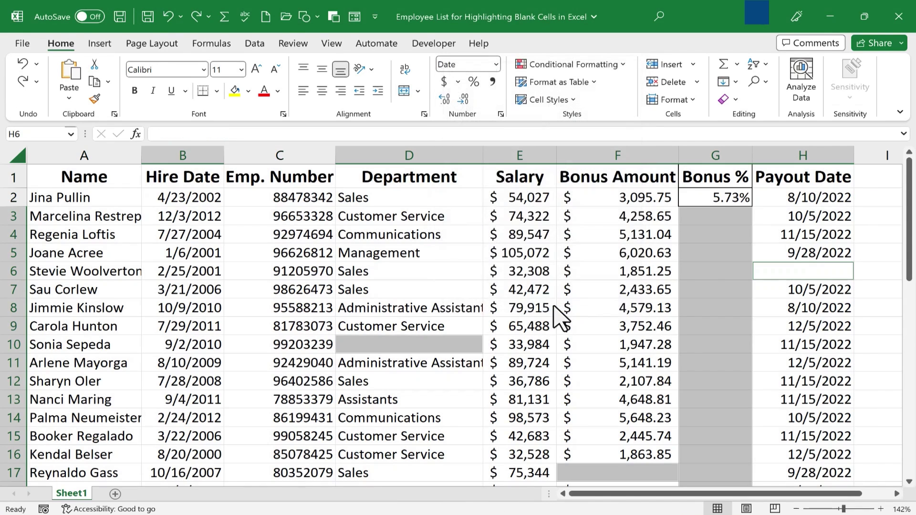
left_click(235, 91)
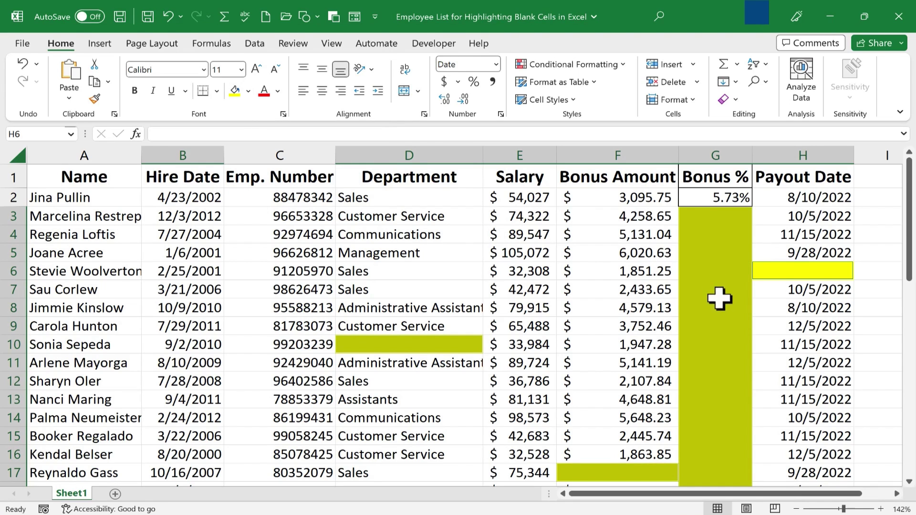
left_click(249, 91)
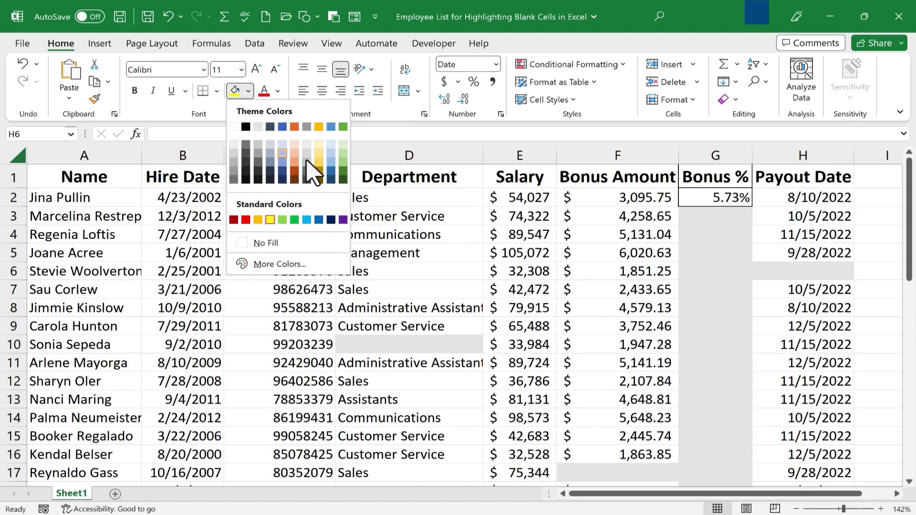
left_click(271, 219)
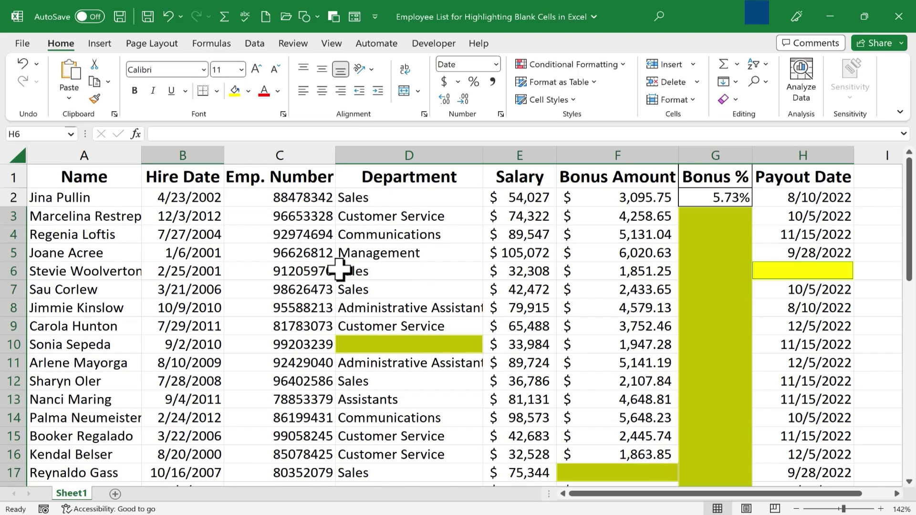
left_click(267, 271)
scroll(588, 261, "down", 14)
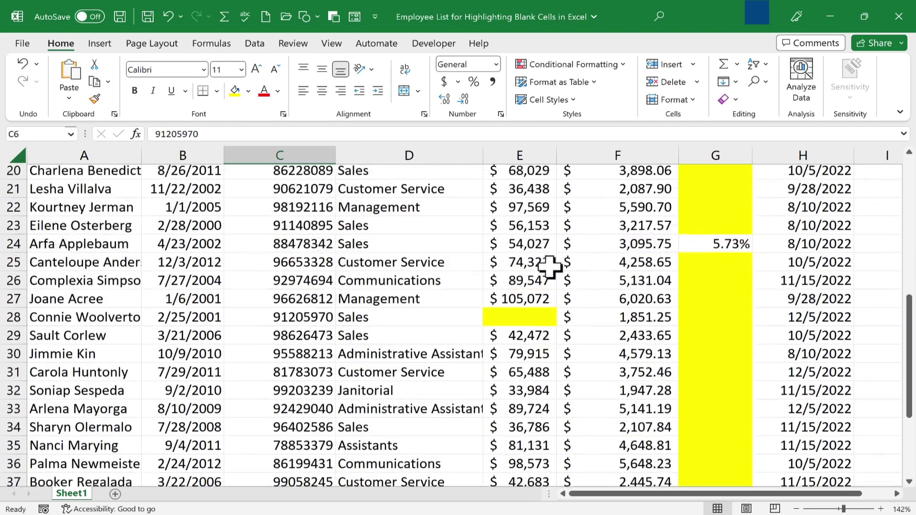
scroll(550, 276, "up", 14)
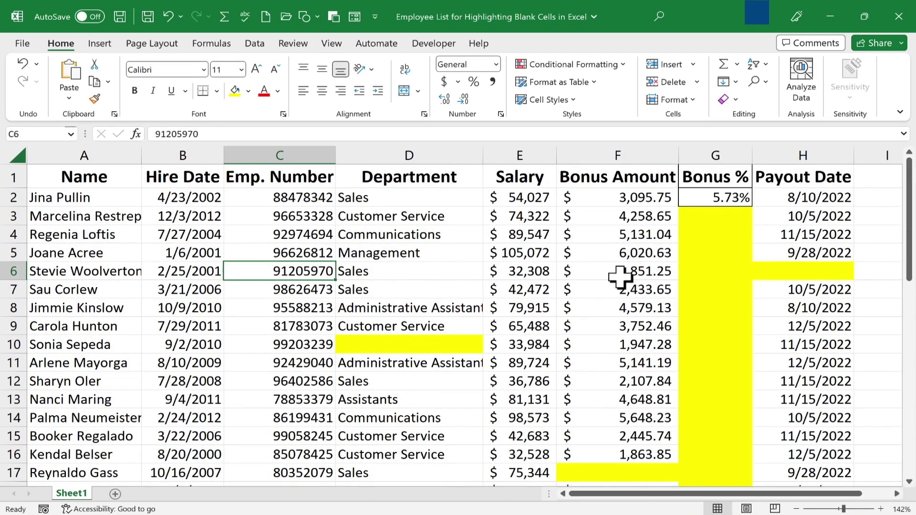
scroll(614, 306, "down", 3)
scroll(612, 309, "up", 3)
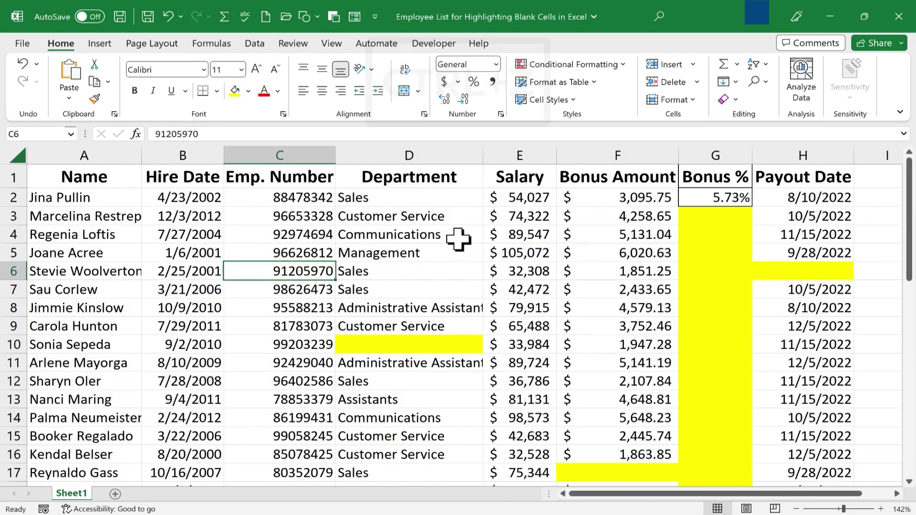
Step: Undo the yellow fill, reselect the whole table, and open Conditional Formatting's Highlight Cells Rules
key("ctrl+z")
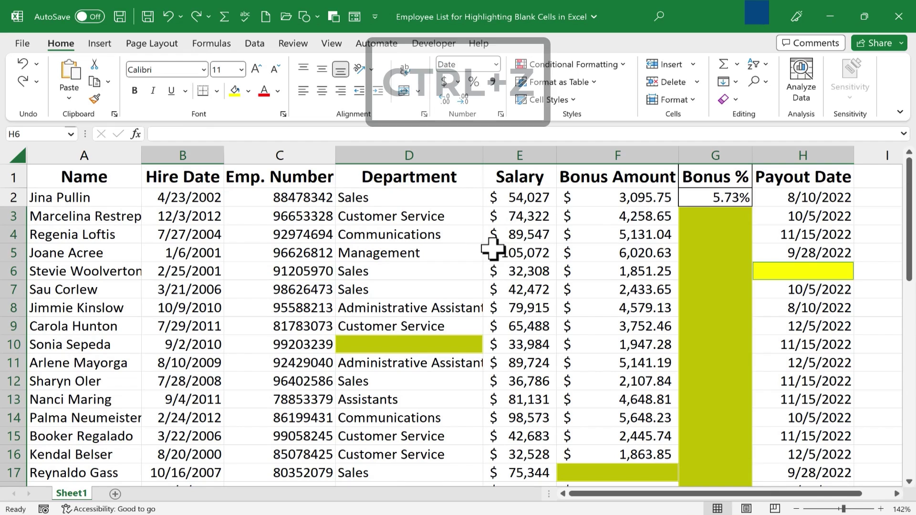
left_click(522, 257)
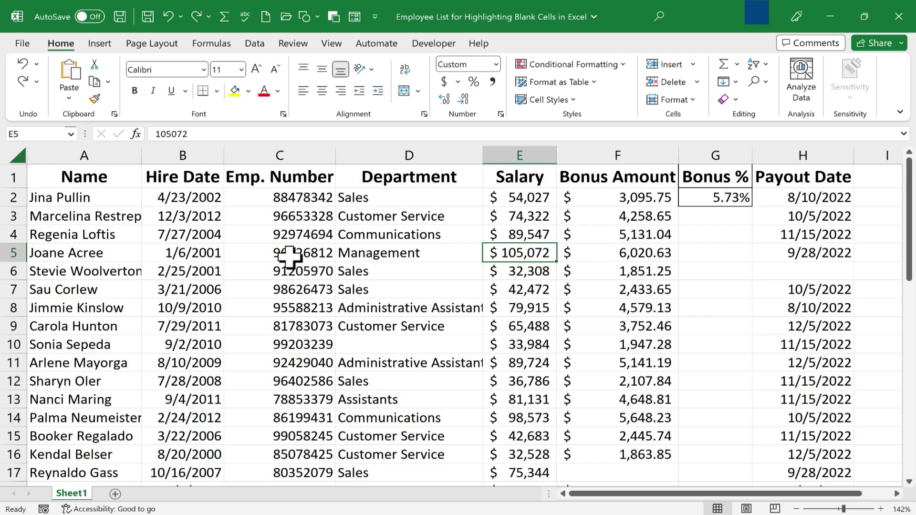
key("ctrl+a")
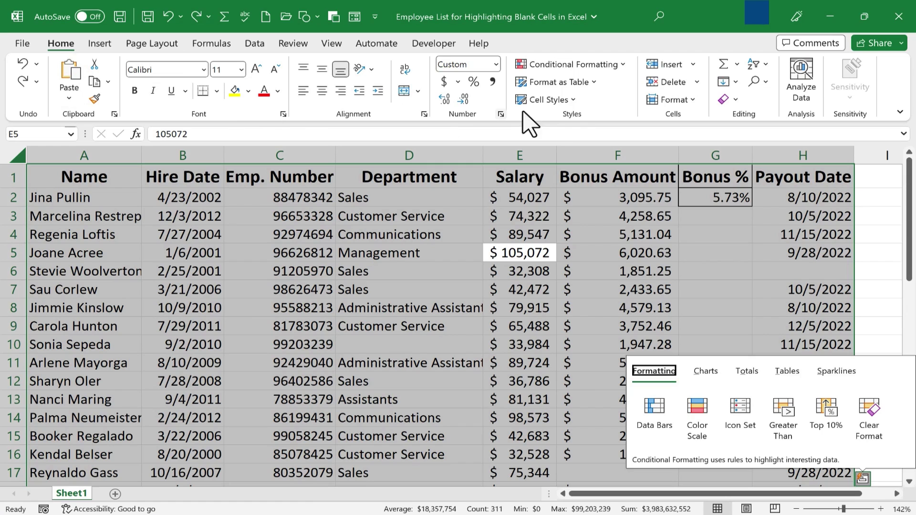
left_click(591, 68)
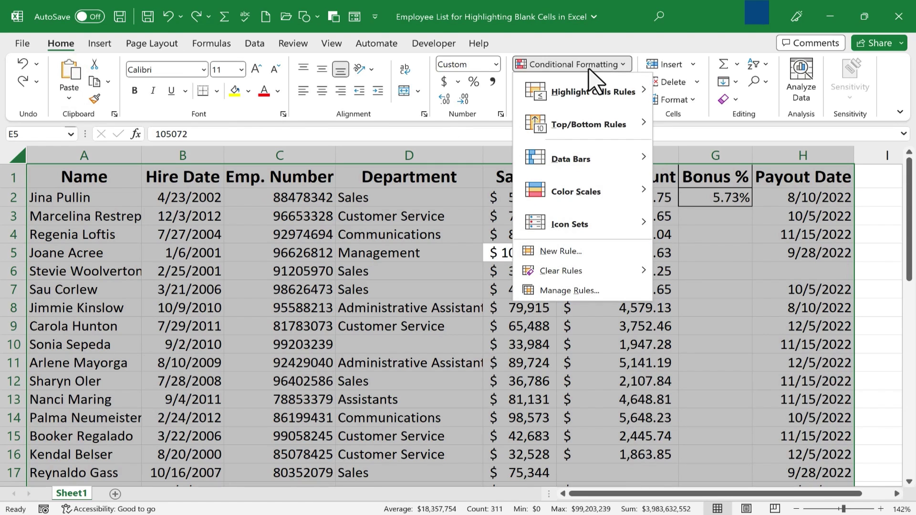
mouse_move(597, 88)
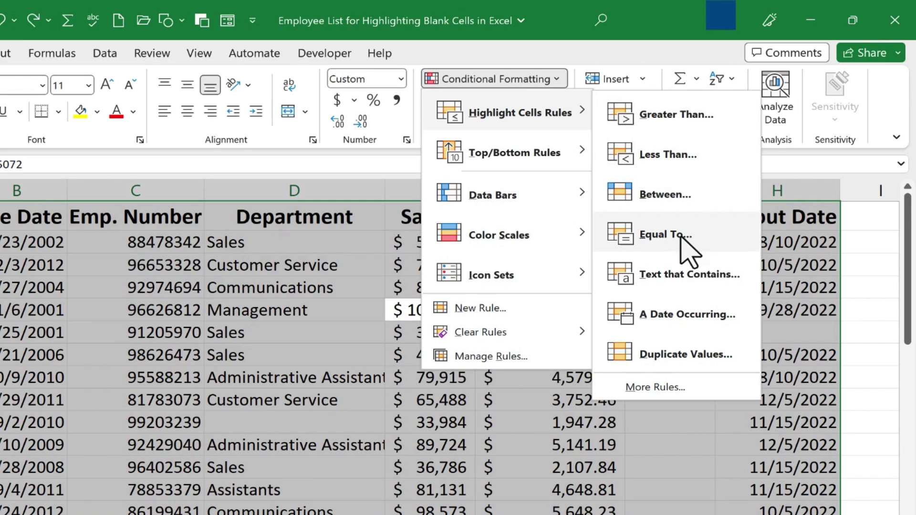
Step: Start a new rule of type 'Format only cells that contain' with the condition set to Blanks
left_click(682, 389)
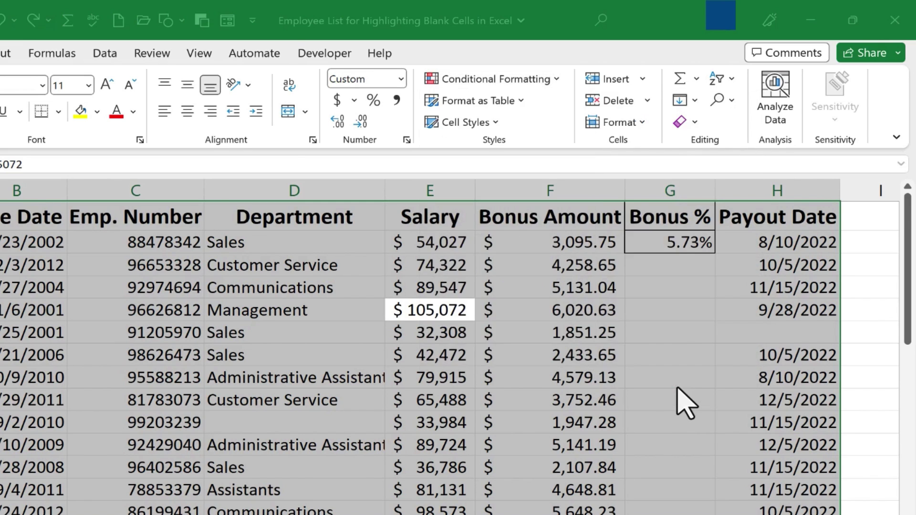
left_click(315, 193)
left_click(311, 162)
left_click(302, 175)
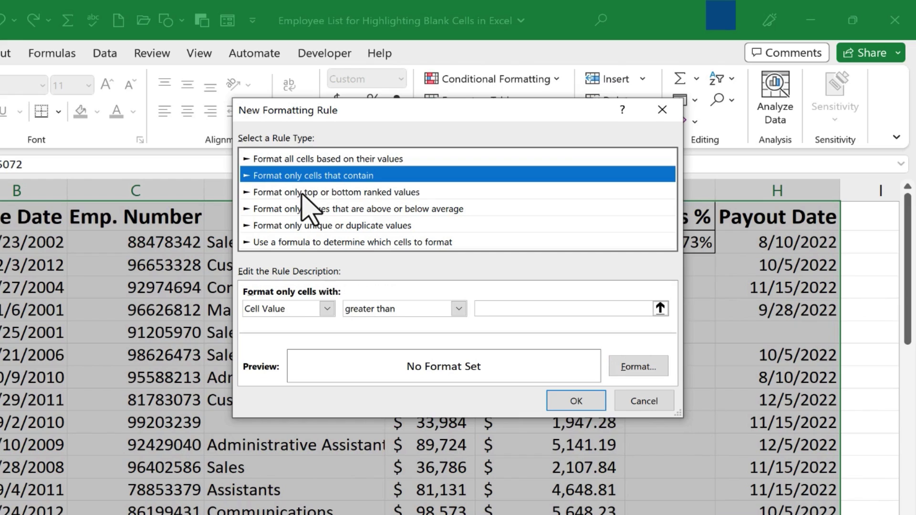
left_click(305, 192)
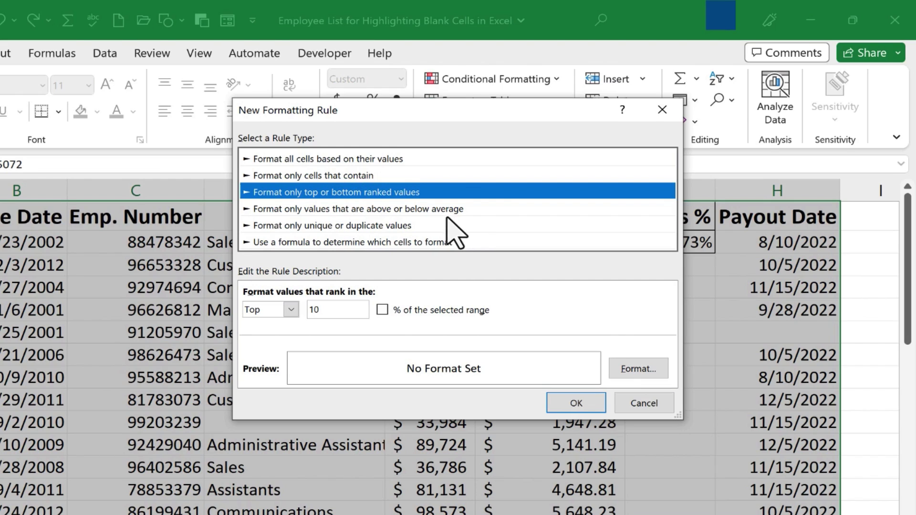
left_click(276, 176)
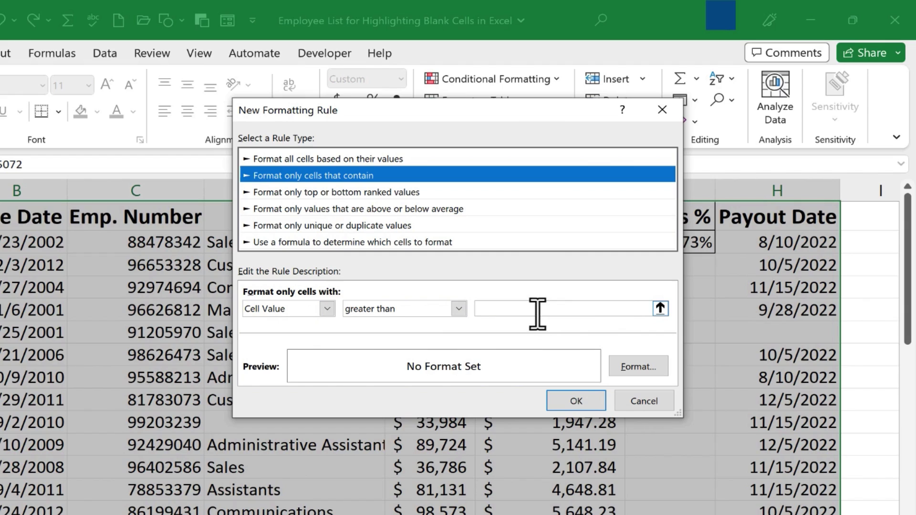
left_click(327, 309)
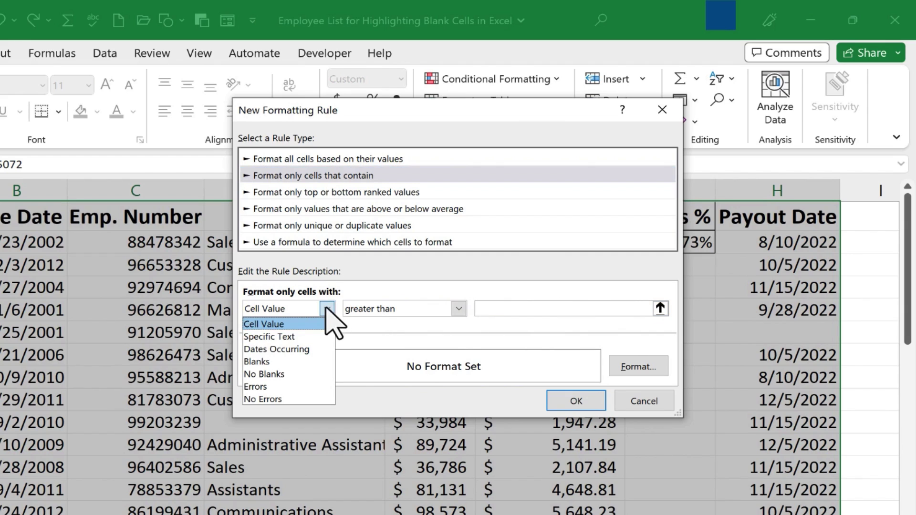
left_click(285, 363)
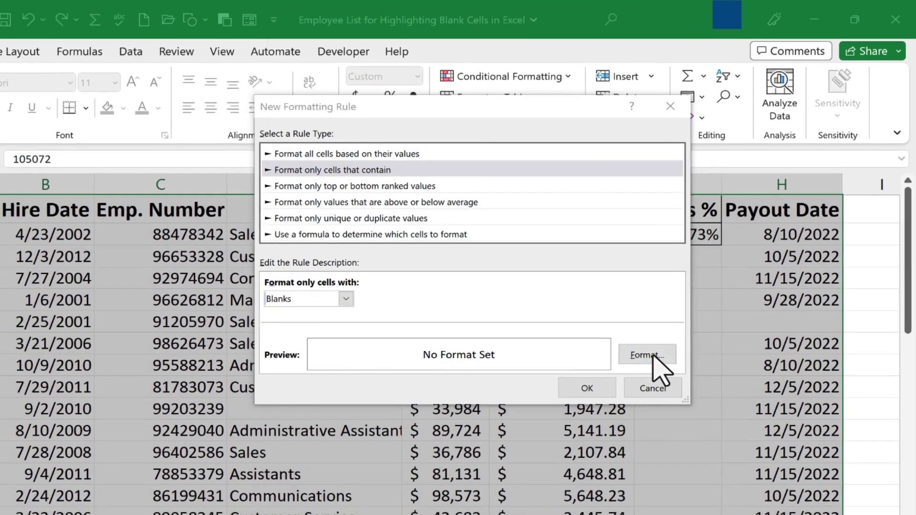
Step: Set the Blanks rule's format to a yellow fill with an Outline border and confirm
left_click(639, 367)
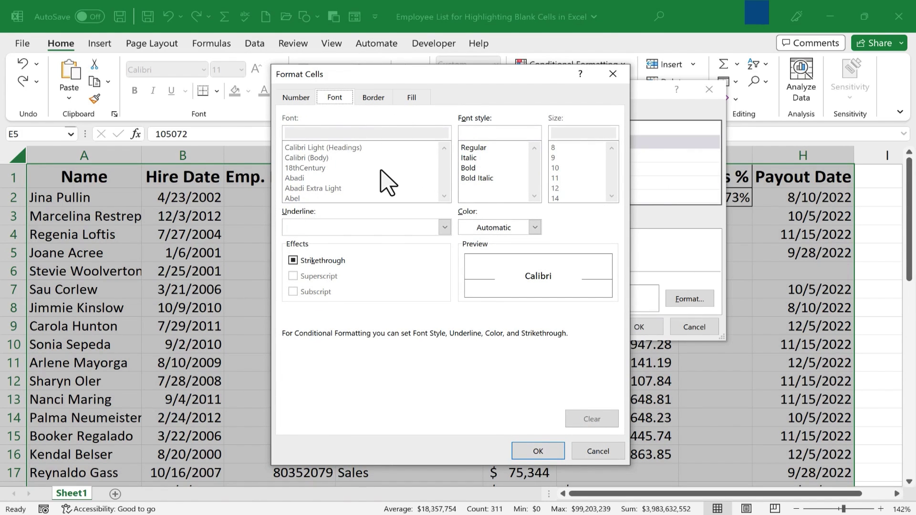
left_click(411, 99)
left_click(333, 221)
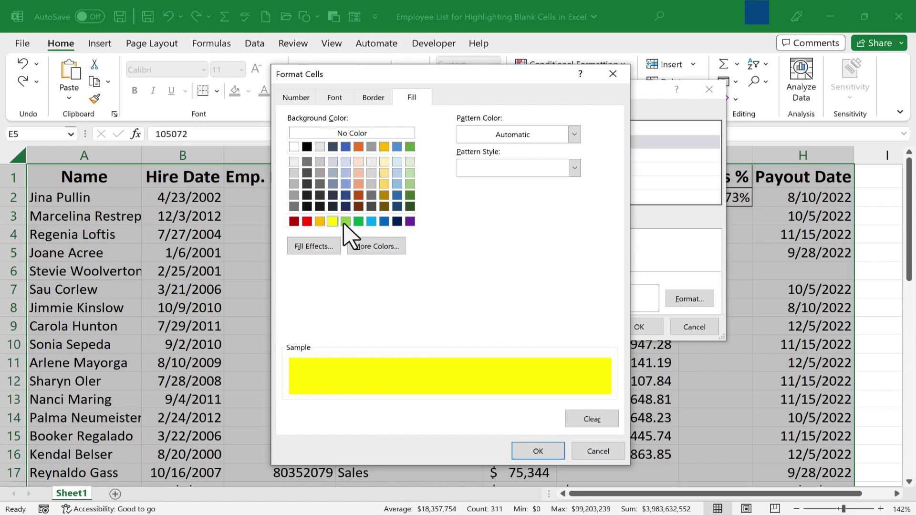
left_click(377, 98)
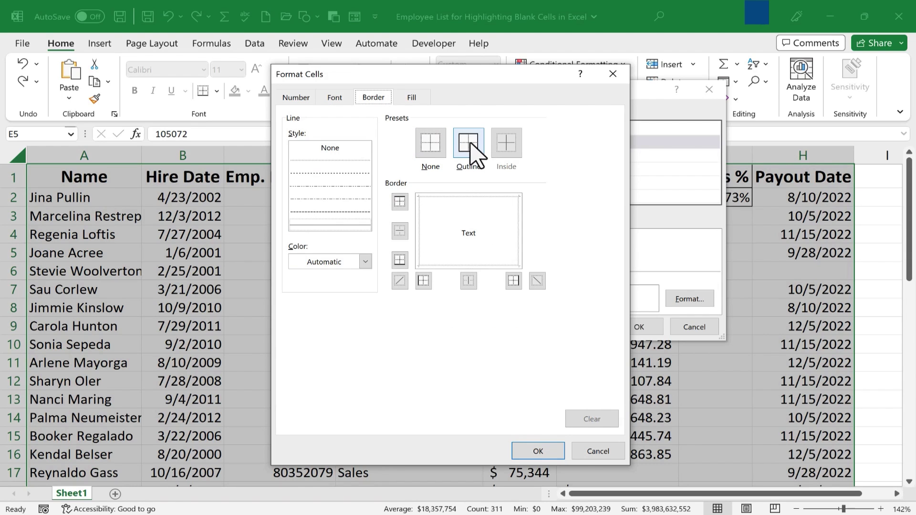
left_click(472, 152)
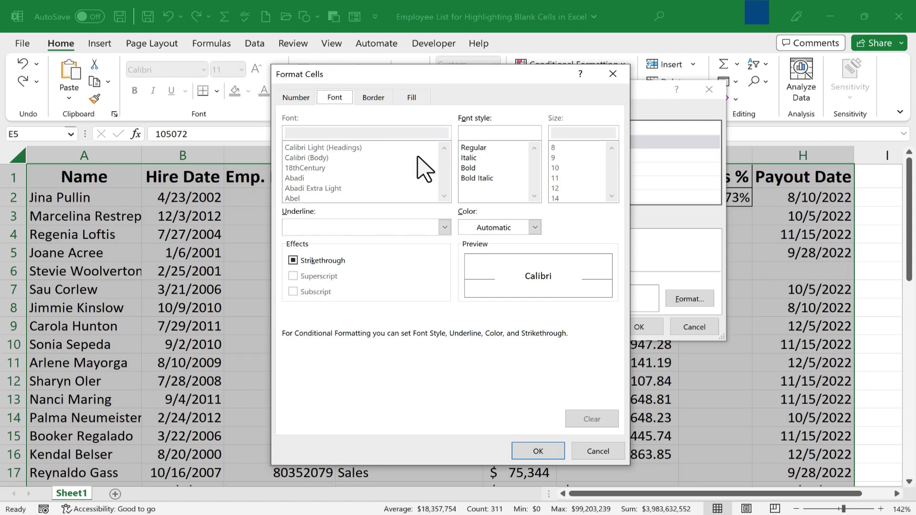
left_click(299, 98)
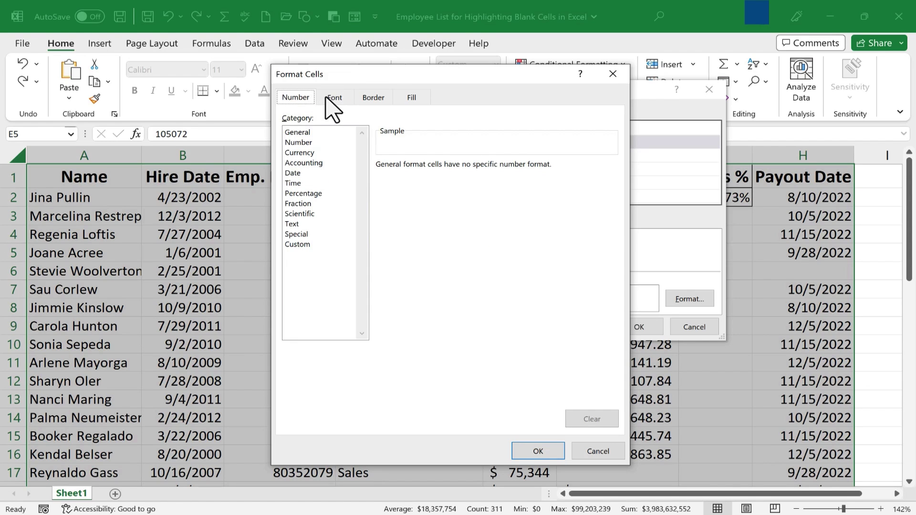
left_click(334, 98)
left_click(374, 97)
left_click(420, 98)
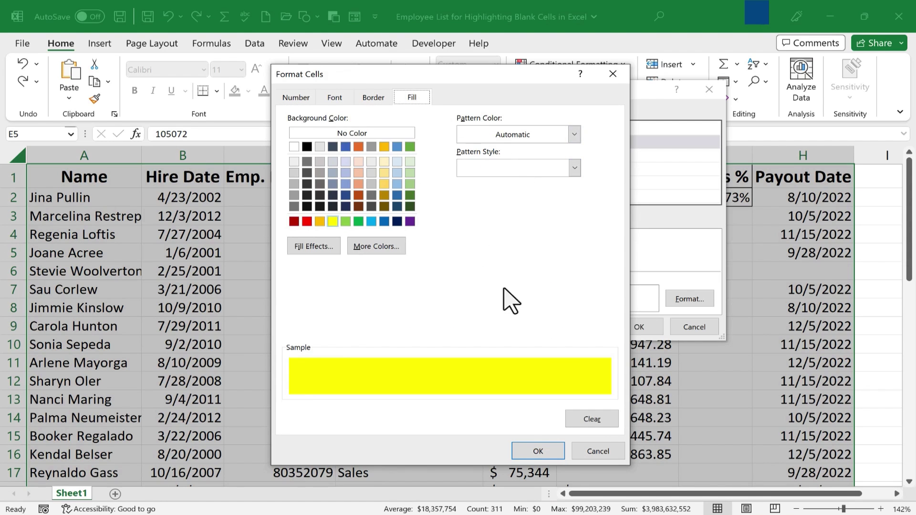
left_click(537, 452)
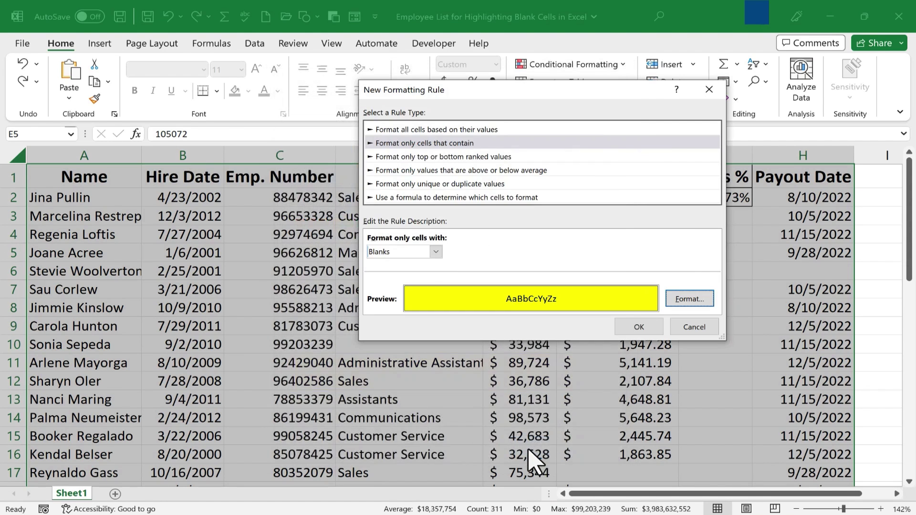
Step: Apply the Blanks rule and scroll the deselected table to see empty cells highlighted yellow
left_click(640, 327)
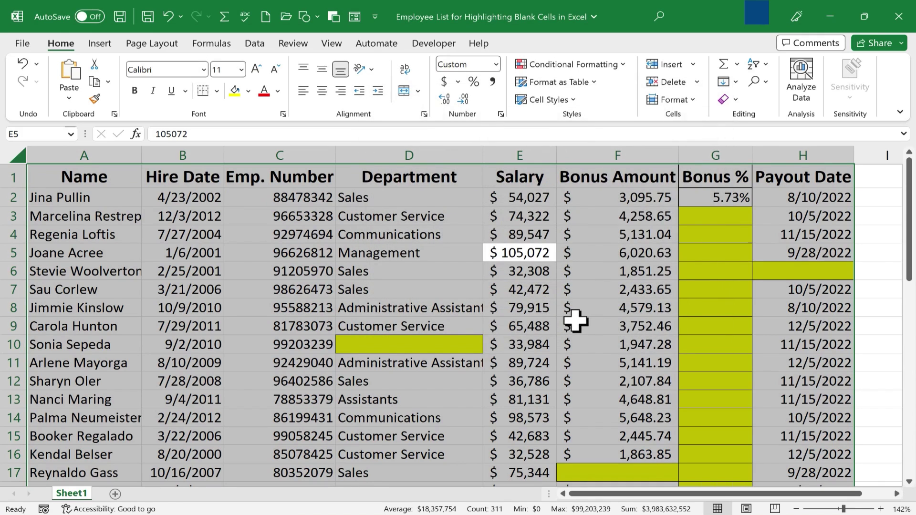
scroll(576, 321, "down", 1)
left_click(576, 317)
scroll(566, 308, "up", 1)
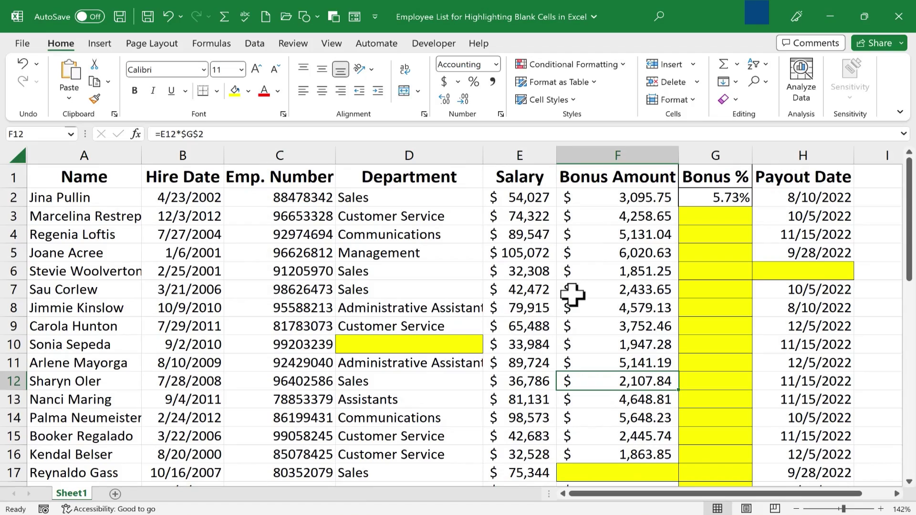
scroll(711, 417, "down", 1)
scroll(710, 416, "down", 8)
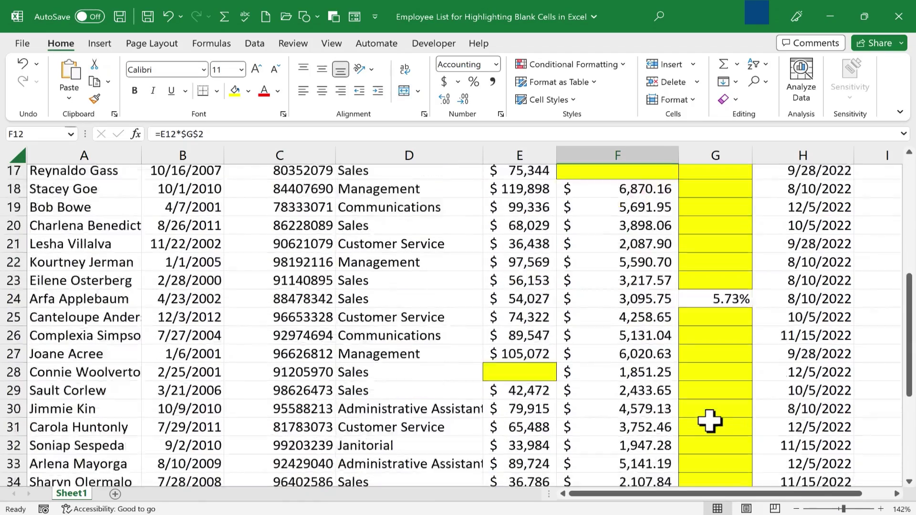
scroll(714, 412, "up", 9)
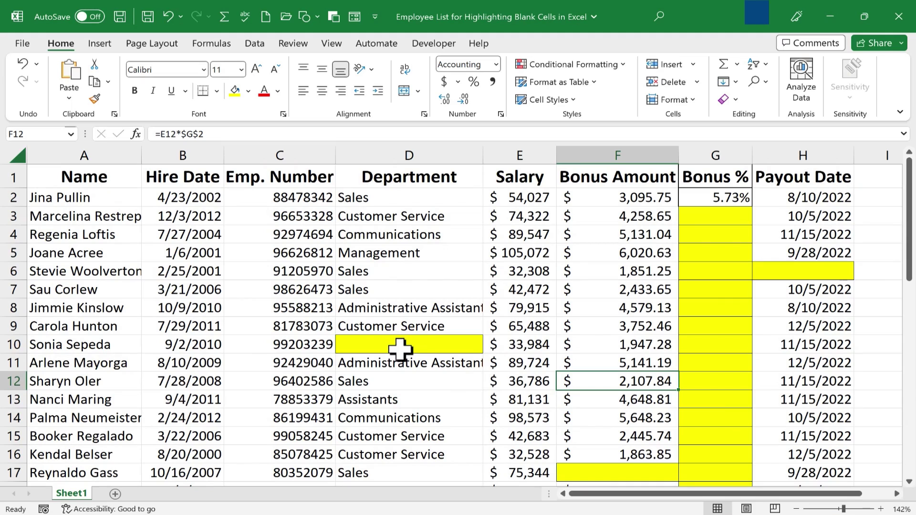
Step: Enter 'Management' in the empty Department cell D10
left_click(400, 350)
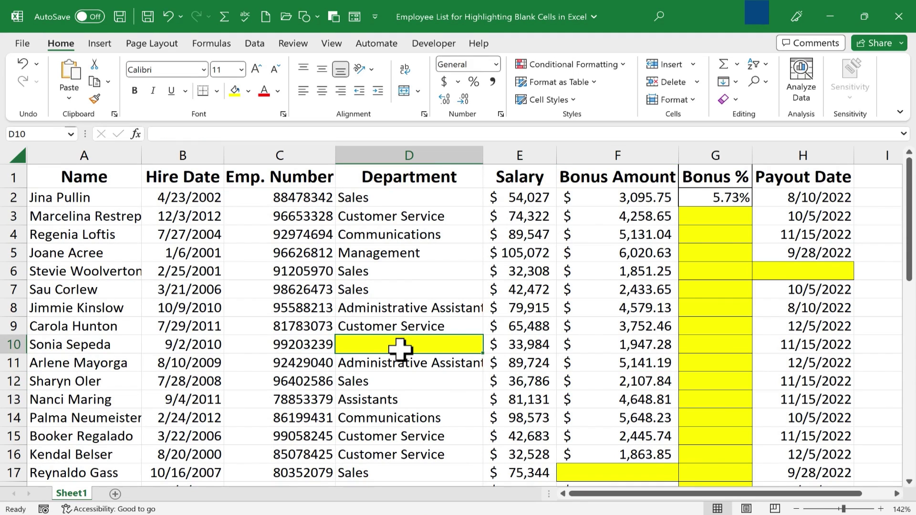
type("Management")
key("Return")
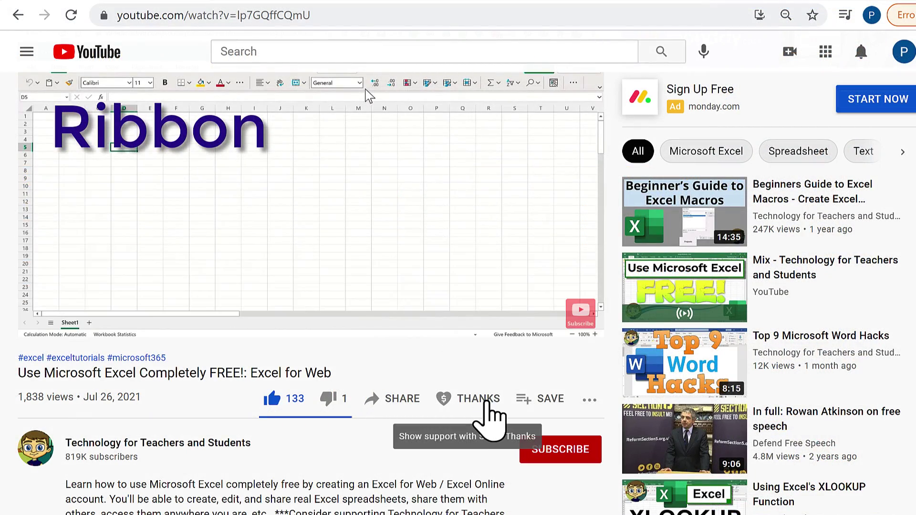
Step: Open the Super Thanks dialog from the THANKS button under the Excel for Web video
left_click(487, 401)
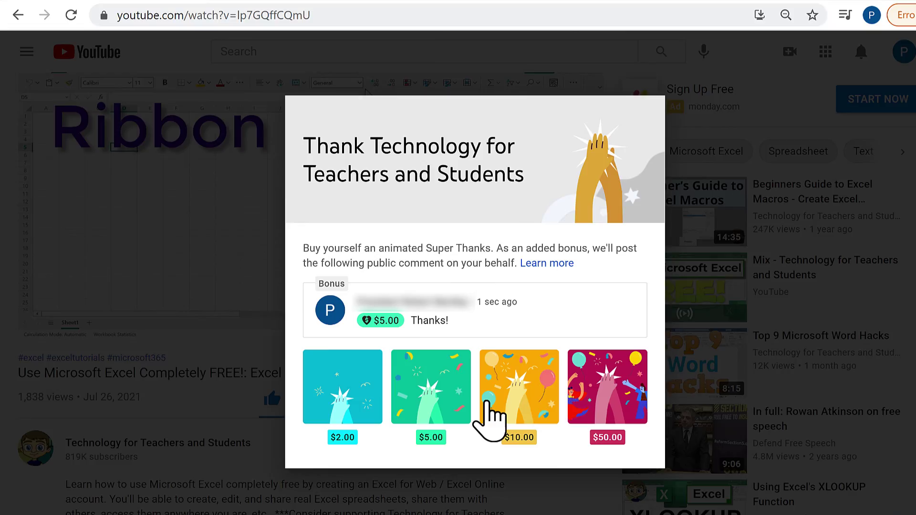